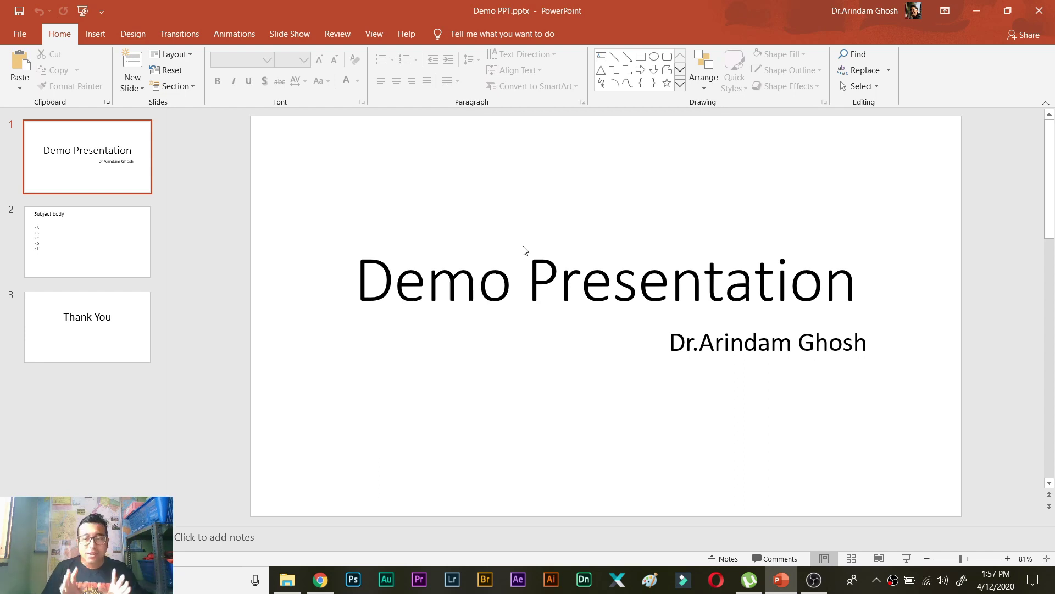
Step: Duplicate Demo PPT.pptx in the Demo ppt folder with Copy and Ctrl+V, then reopen the original deck
click(1040, 10)
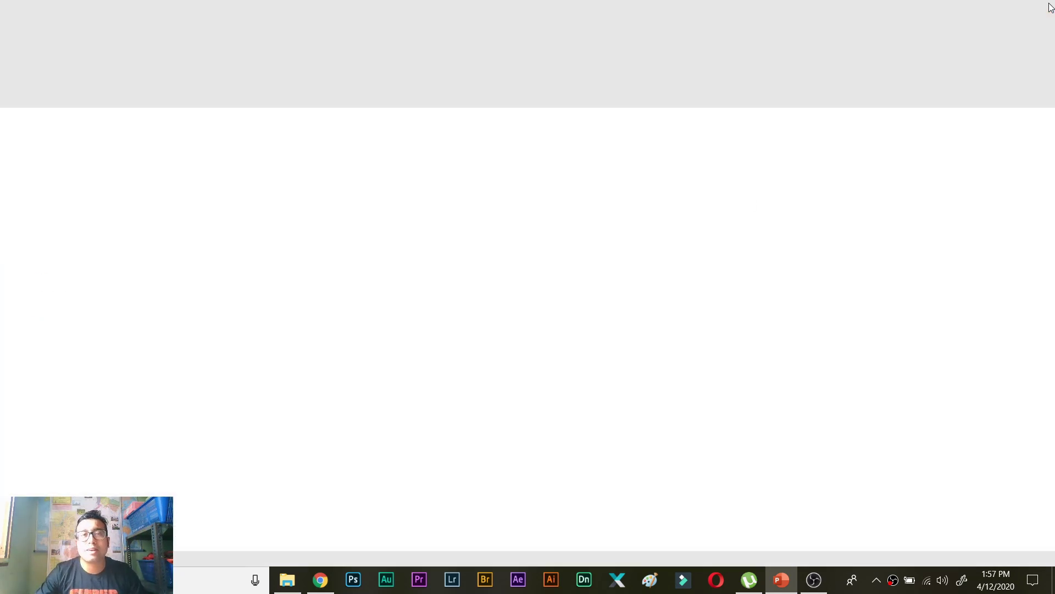
double_click(206, 93)
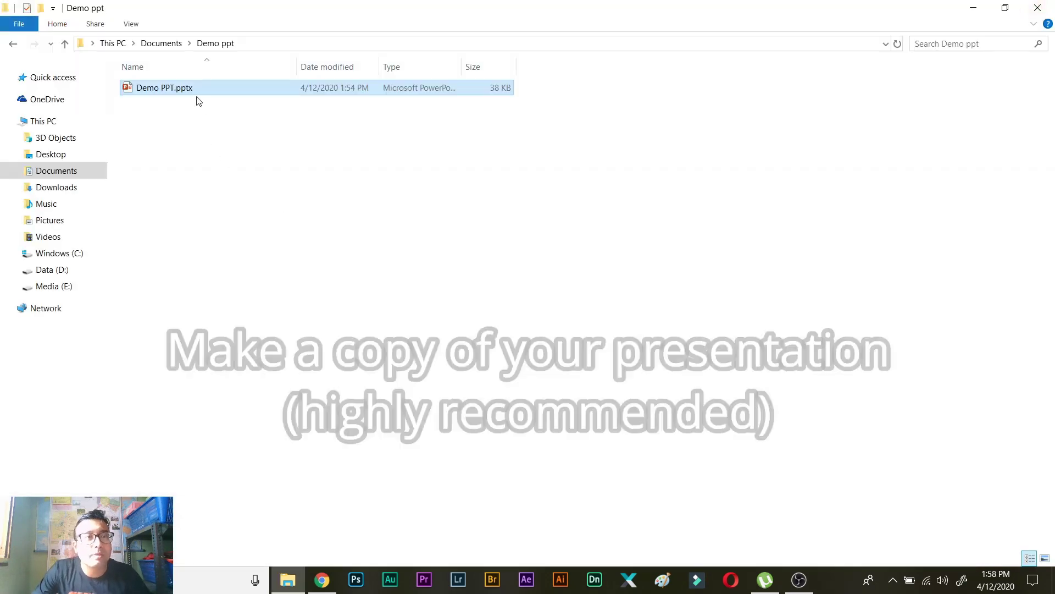
right_click(197, 90)
click(240, 406)
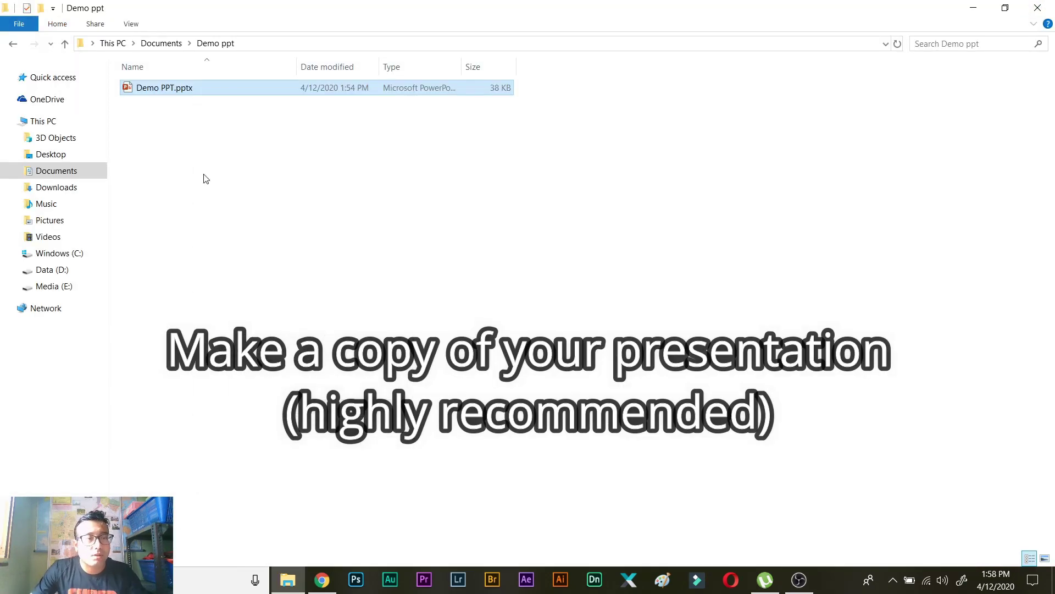
click(205, 178)
key(ctrl+v)
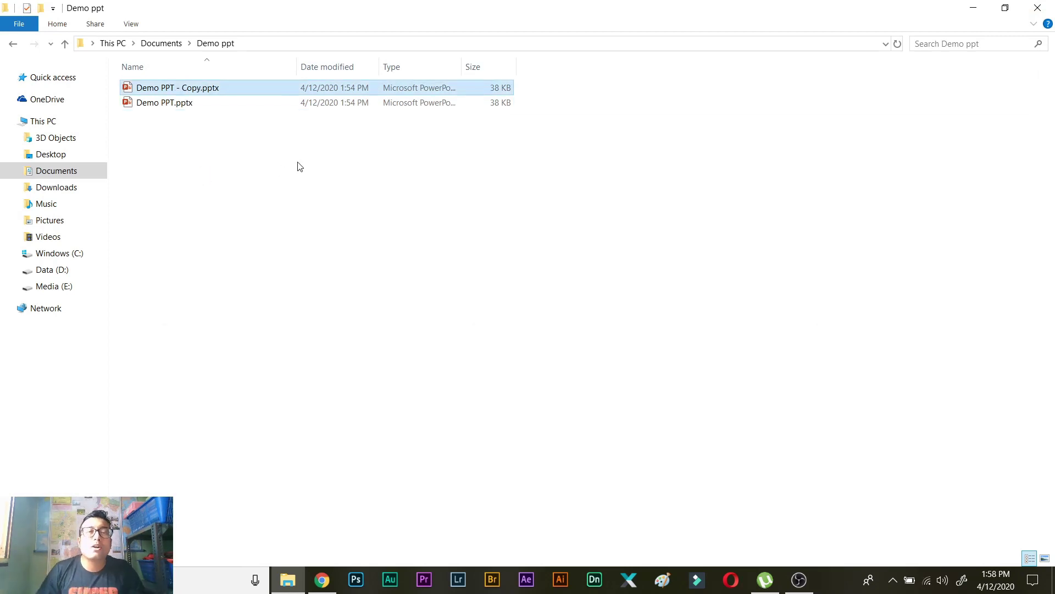
double_click(199, 104)
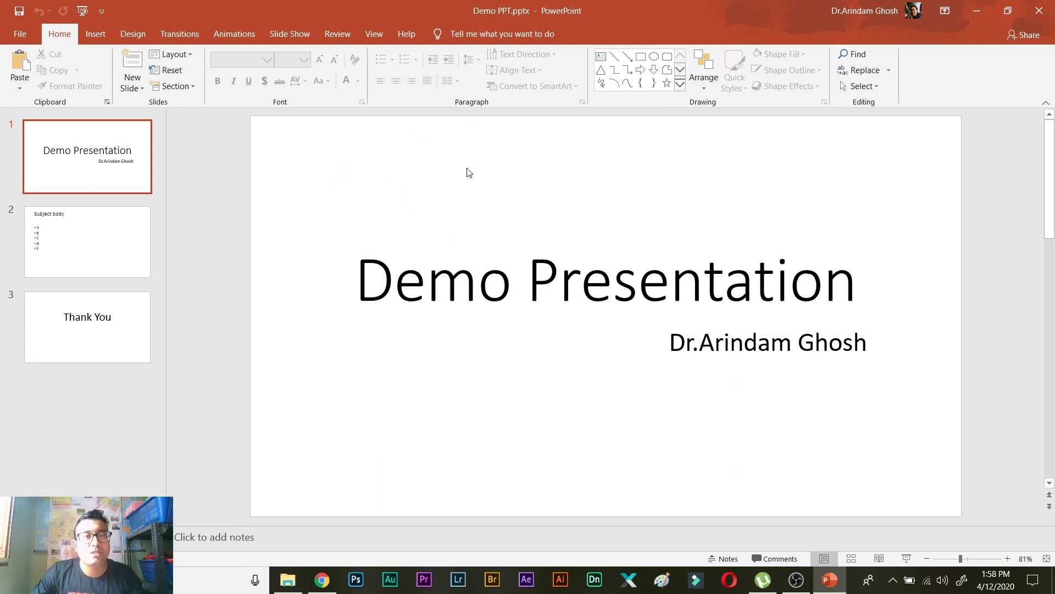
Step: Begin a Record Slide Show session with timings, narration, ink and laser pointer enabled
click(286, 35)
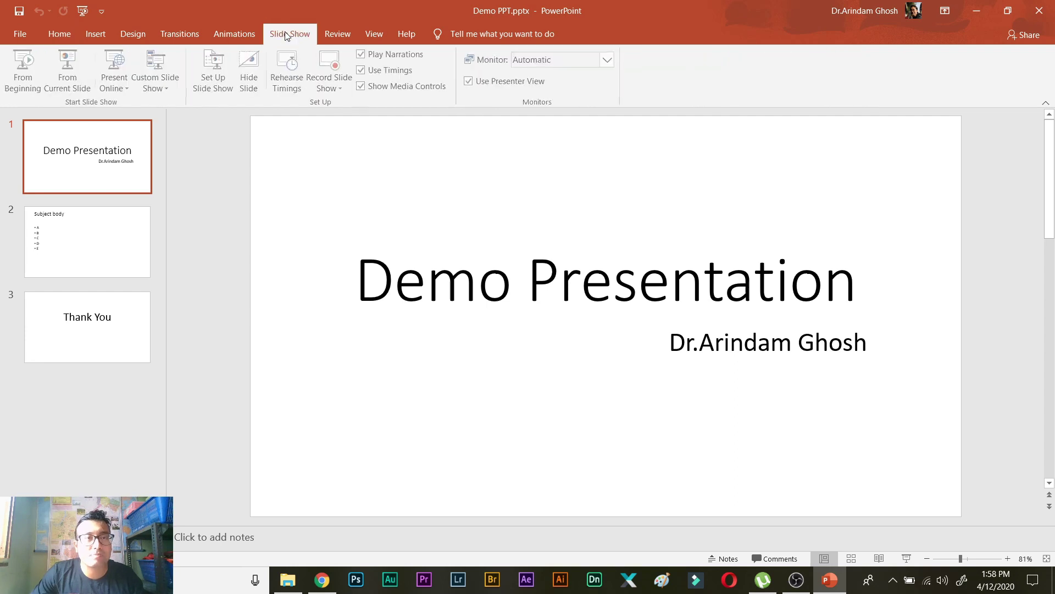
click(329, 62)
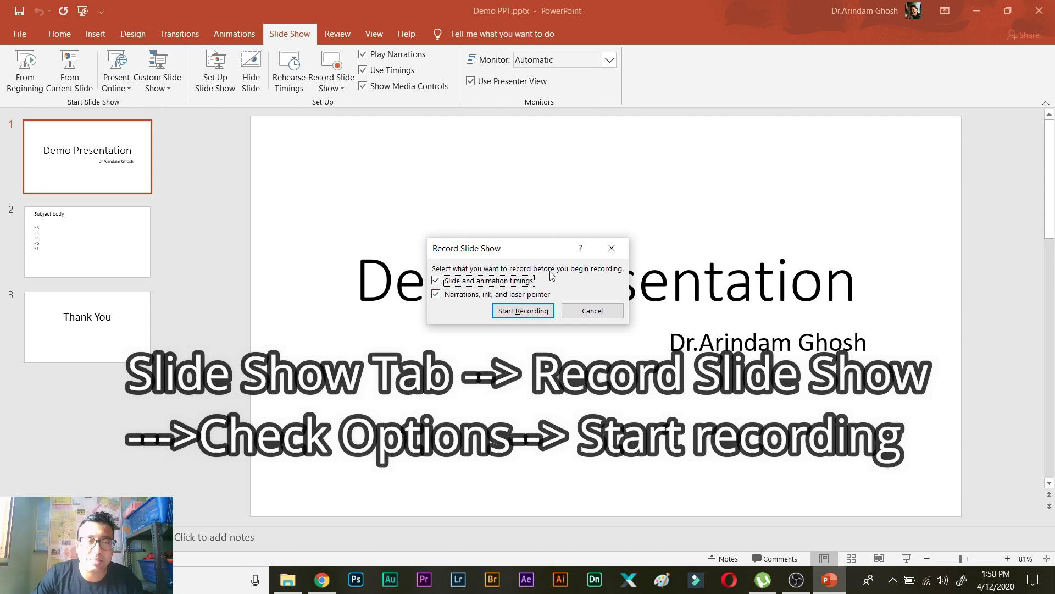
click(523, 312)
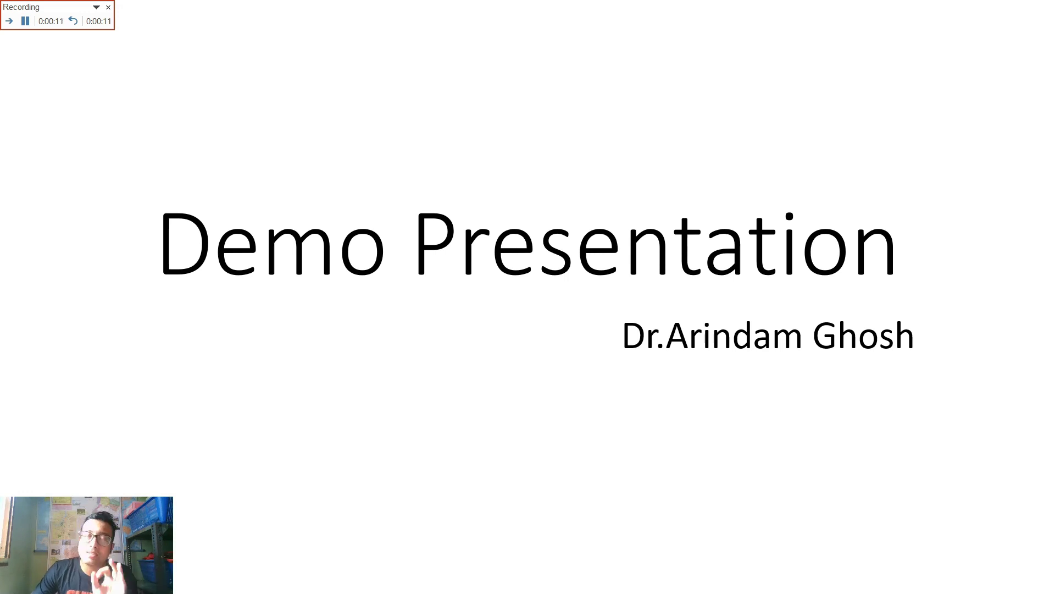
Step: Switch the pointer to Pen and draw two red ink strokes on the title slide
right_click(451, 348)
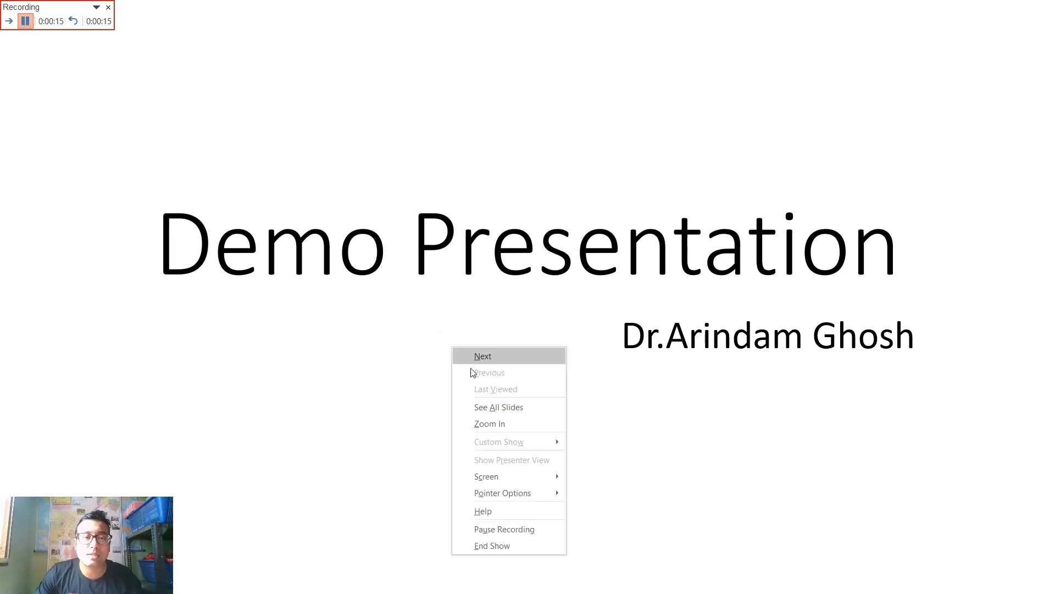
mouse_move(508, 492)
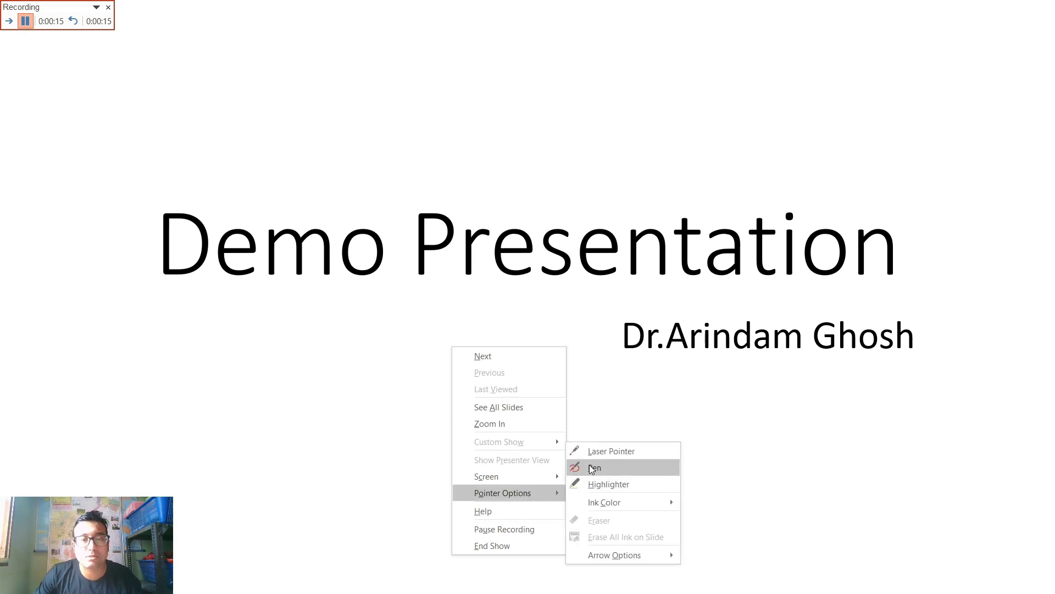
click(592, 469)
drag(344, 317, 517, 391)
mouse_move(629, 414)
mouse_down()
mouse_move(798, 393)
mouse_move(684, 122)
mouse_up()
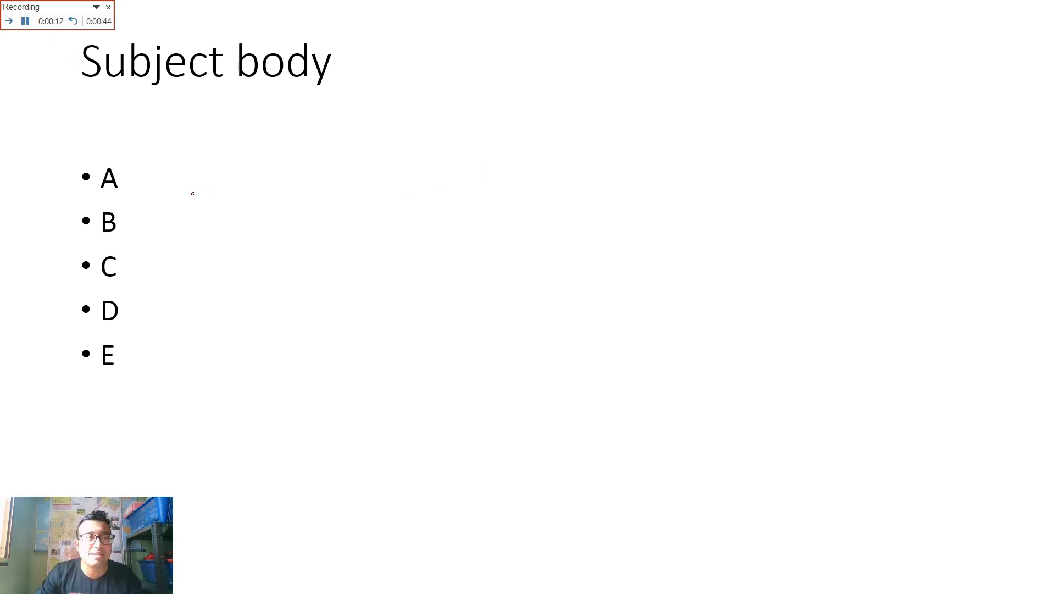
Step: Mark bullets A–E with red ink, then advance to the Thank You slide
drag(157, 180, 427, 85)
drag(177, 238, 398, 130)
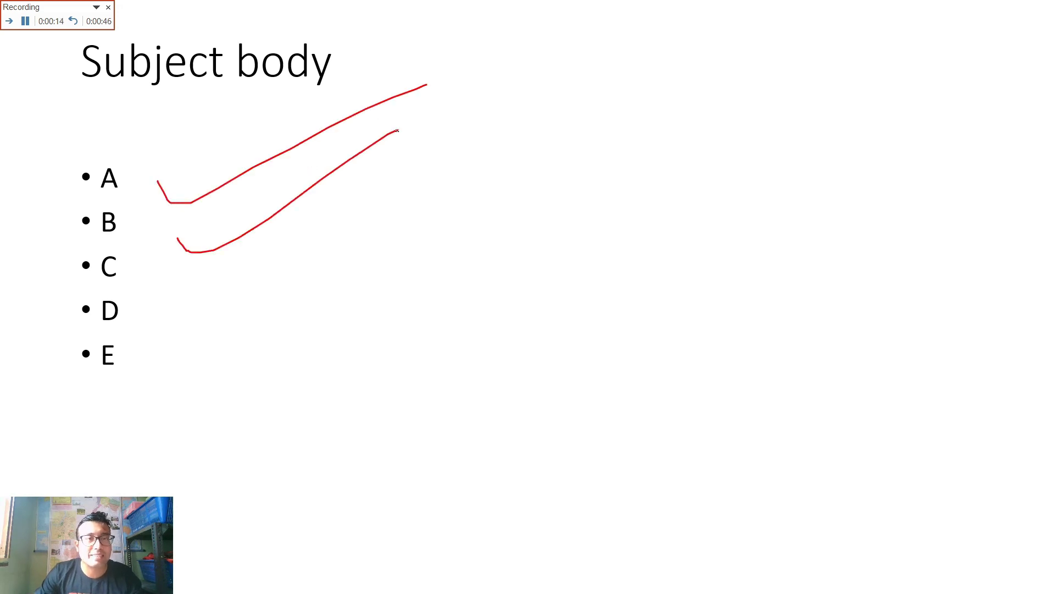
drag(175, 290, 338, 253)
drag(215, 329, 311, 326)
drag(222, 400, 399, 388)
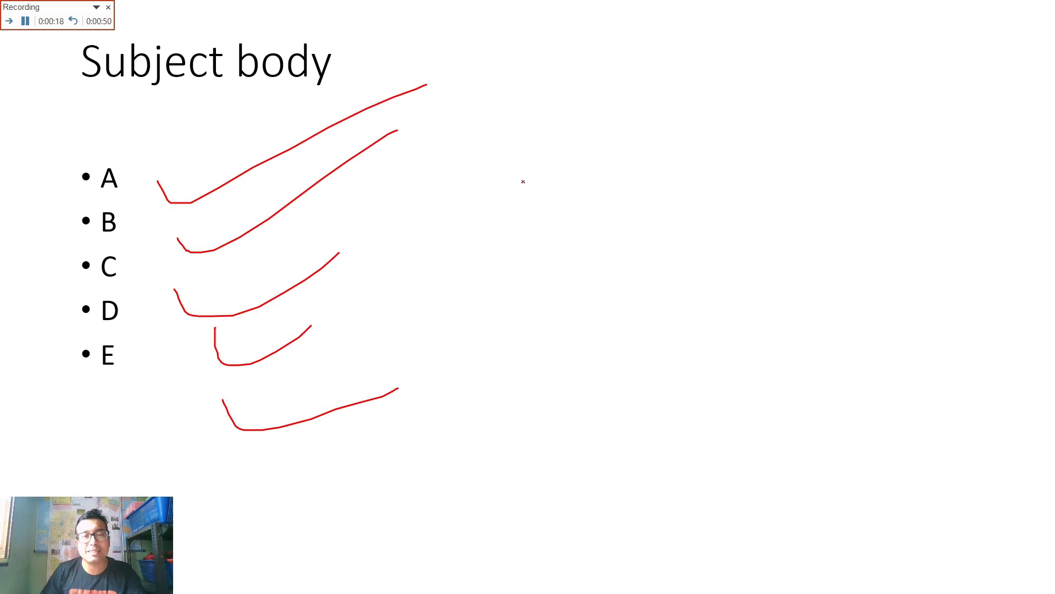
key(Right)
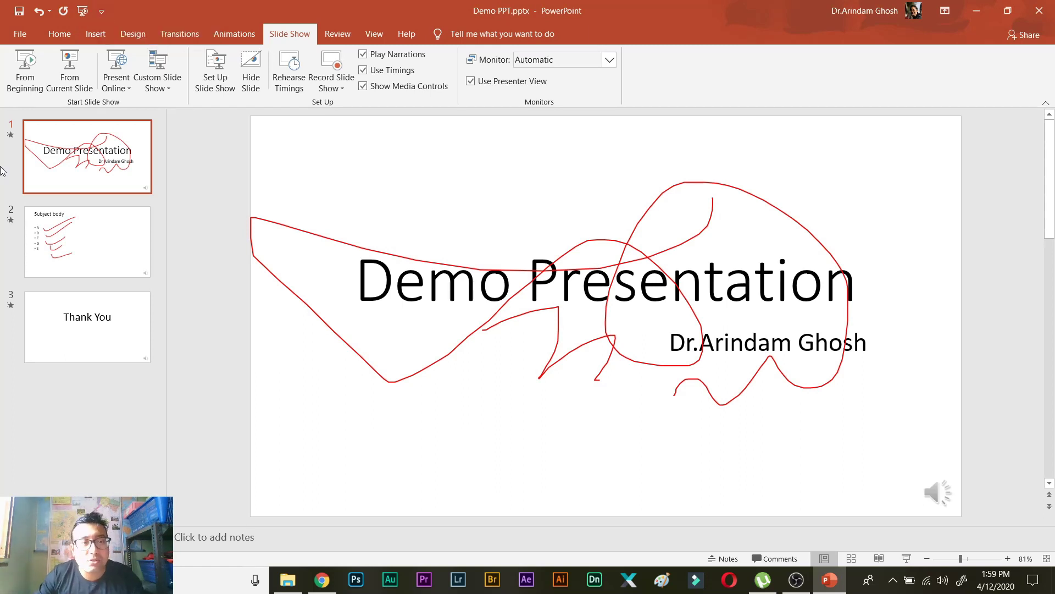
key(Down)
key(Down)
key(Up)
key(Up)
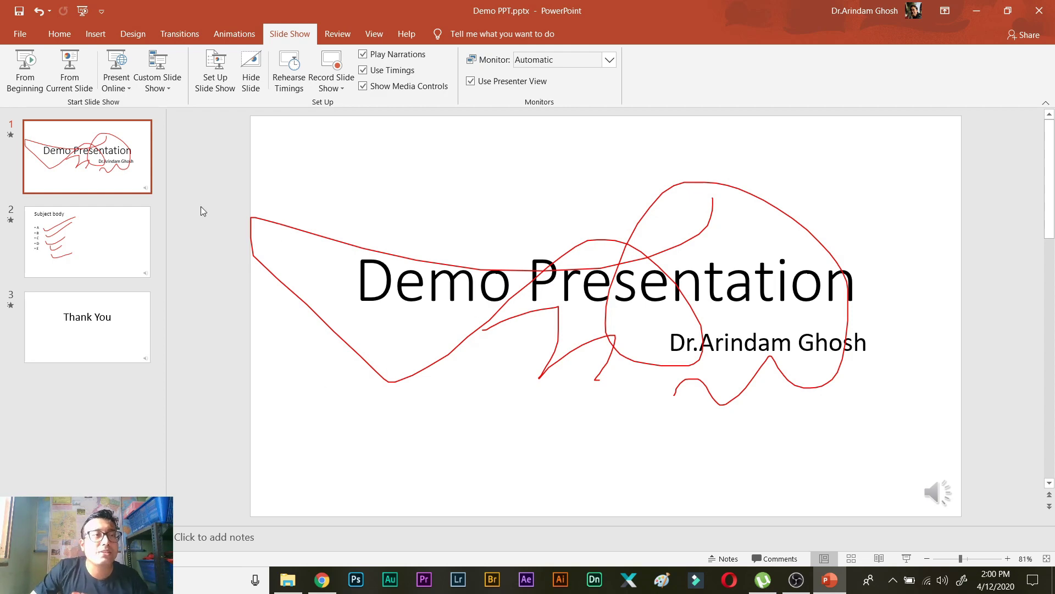
click(22, 34)
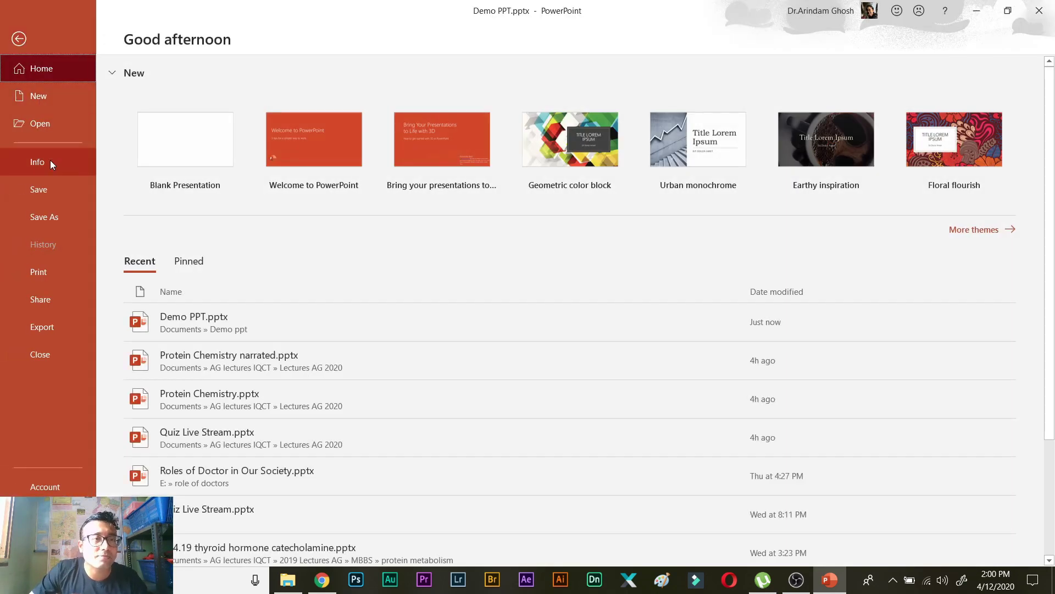
Step: Save the presentation under This PC as MPEG-4 Video (*.mp4), named Demo PPT.mp4
click(44, 216)
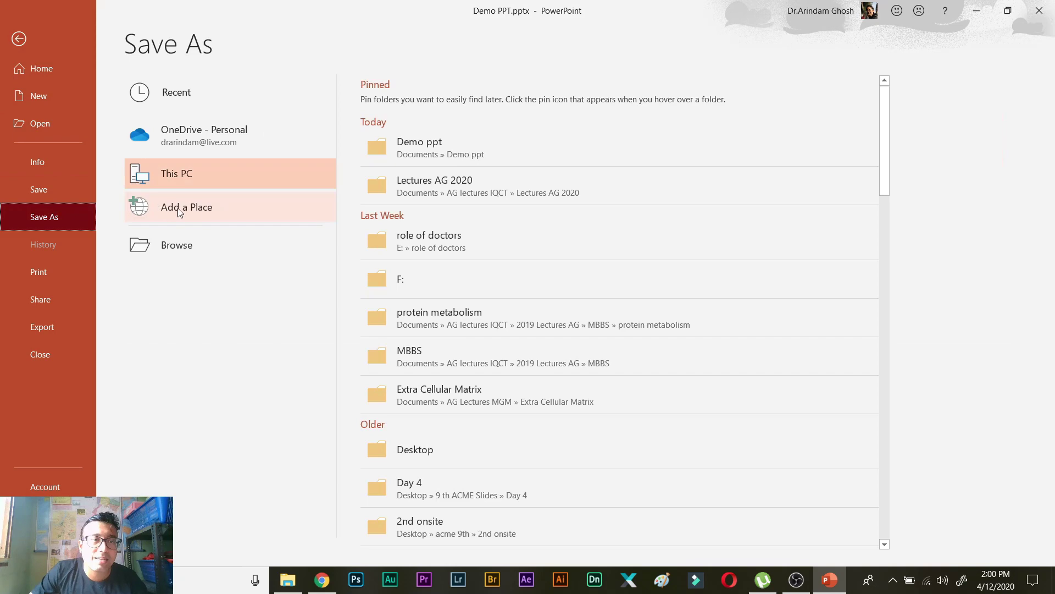
click(169, 248)
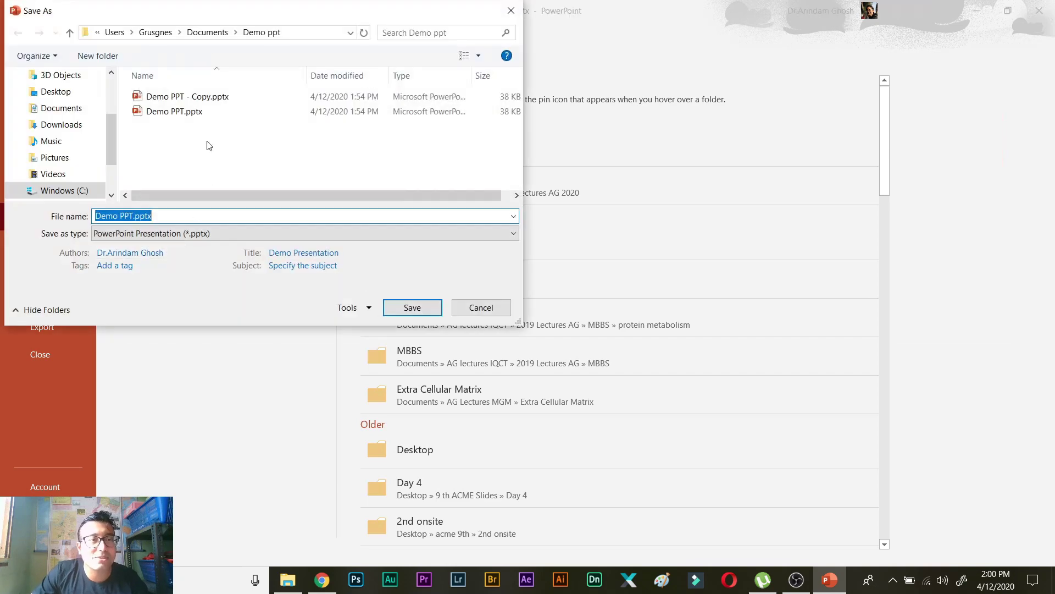
click(181, 234)
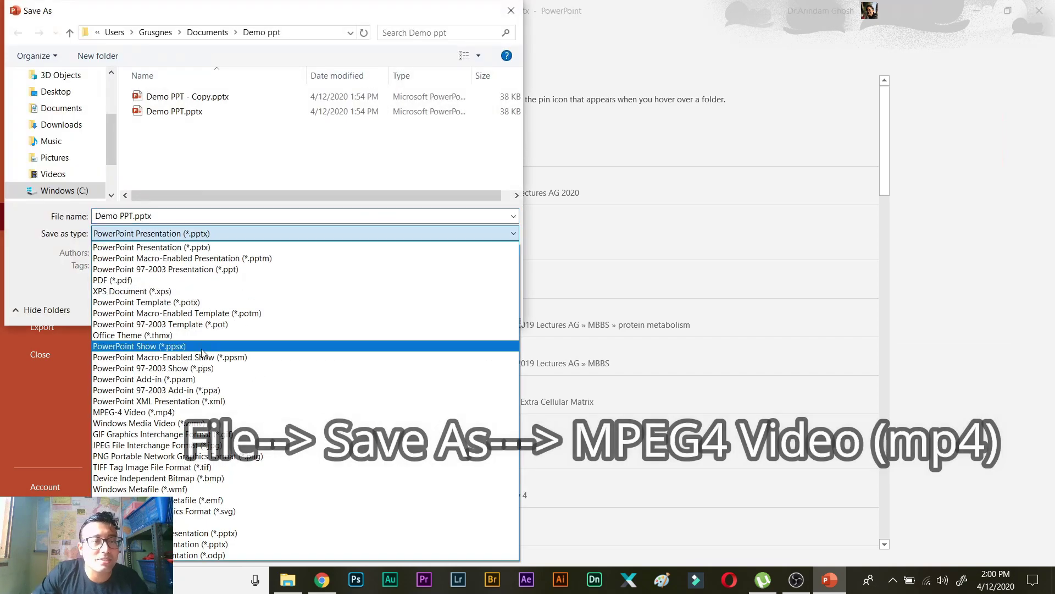
click(168, 412)
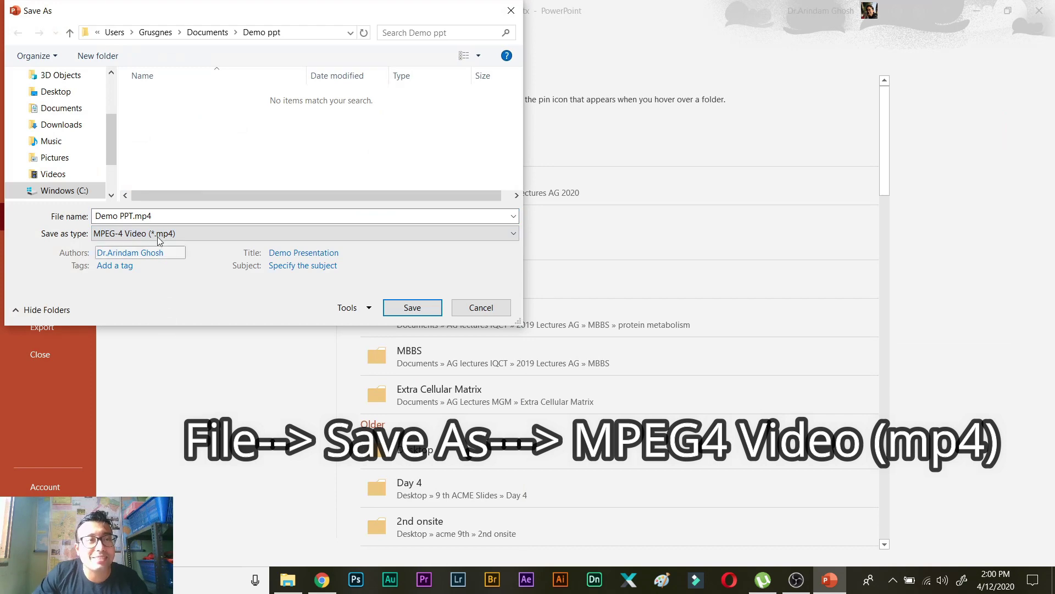
click(411, 307)
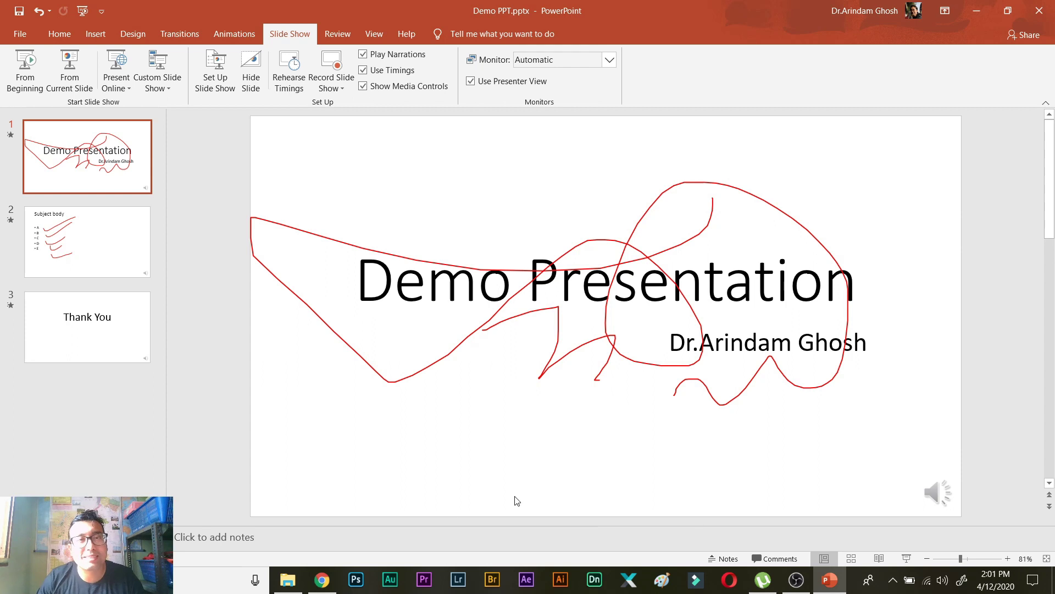
Step: Close Demo PPT.pptx, choosing Save at the 'Want to save your changes' prompt
click(1041, 11)
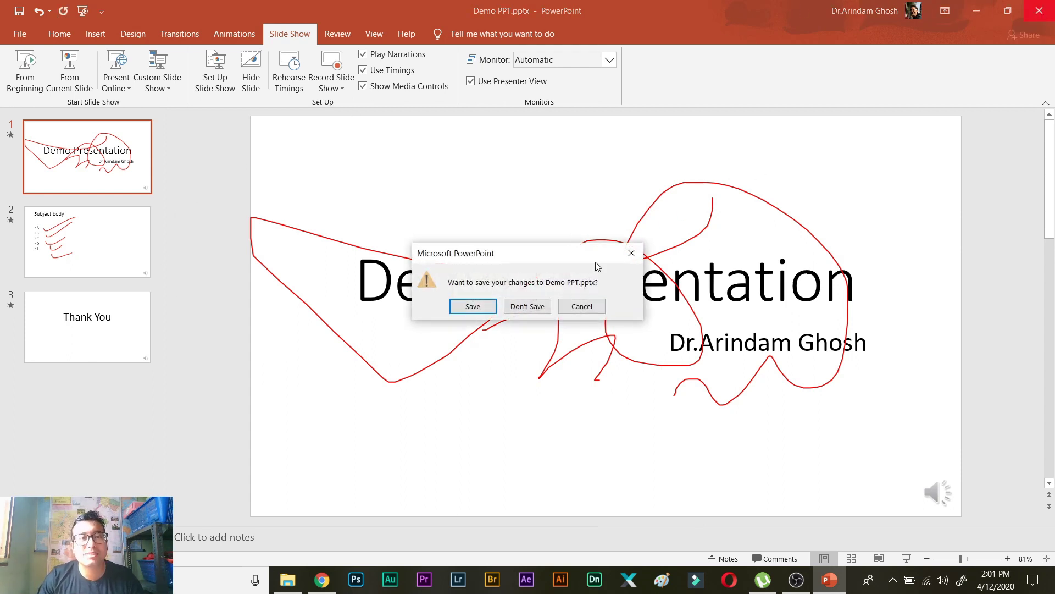
click(482, 309)
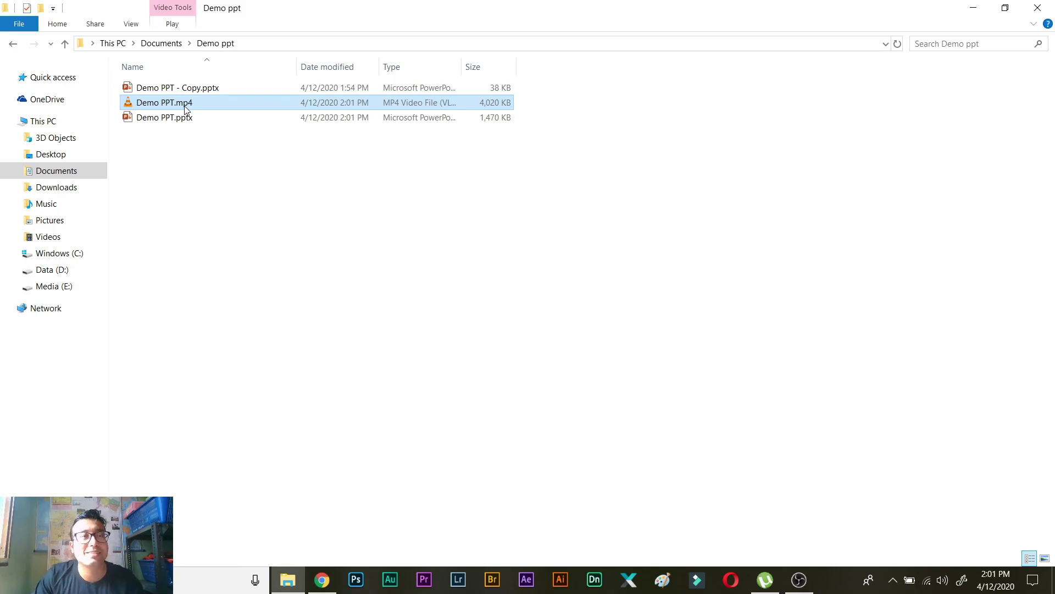
Step: Open Demo PPT.mp4 from the Demo ppt folder to play it in VLC
double_click(188, 108)
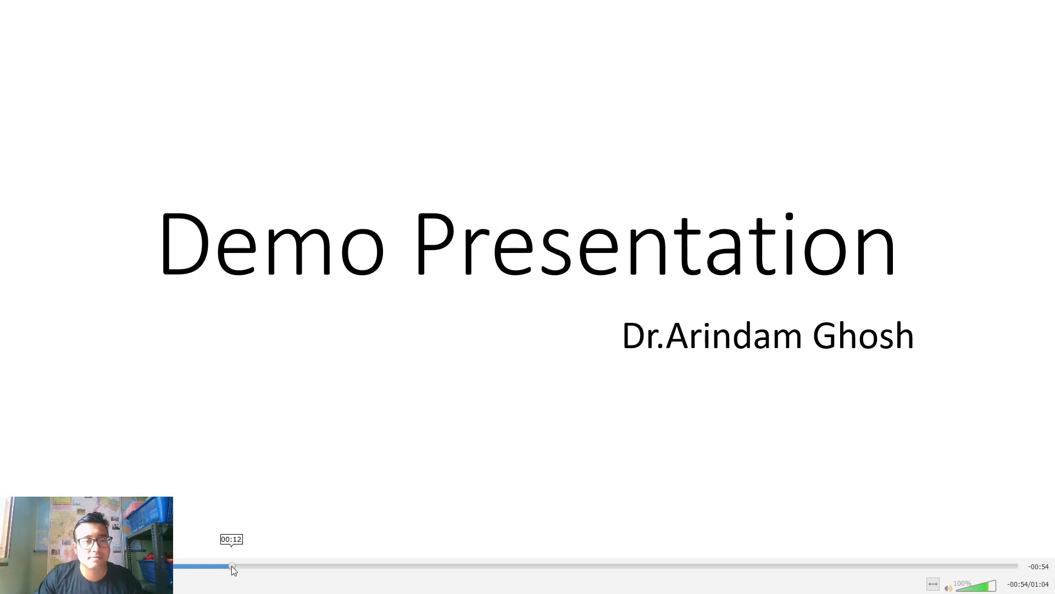
Step: Jump along the VLC seek bar through the inked title, bullet and Thank You slides, then exit fullscreen
click(281, 567)
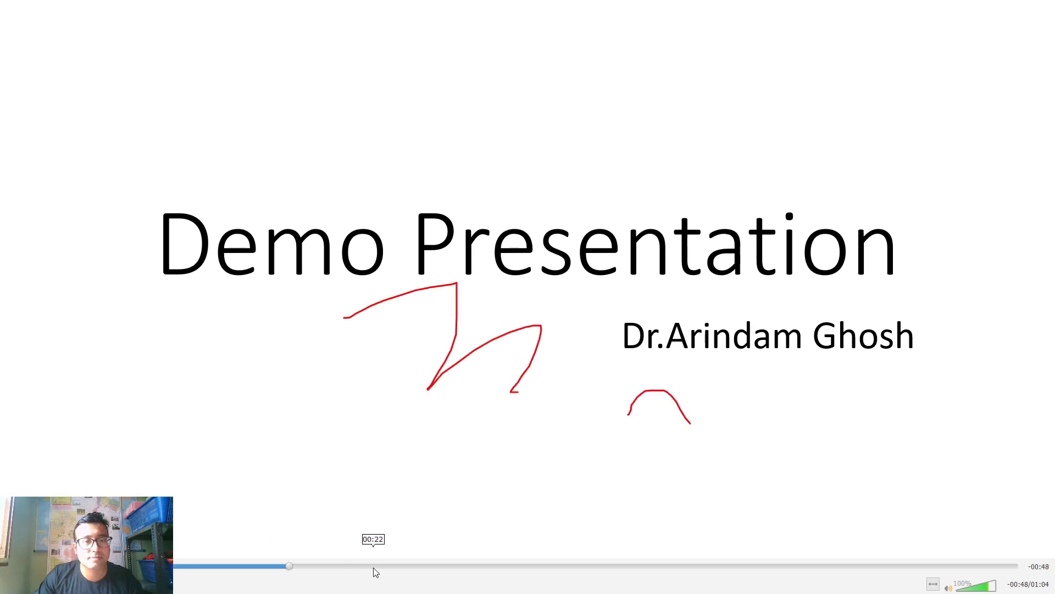
click(433, 567)
click(686, 567)
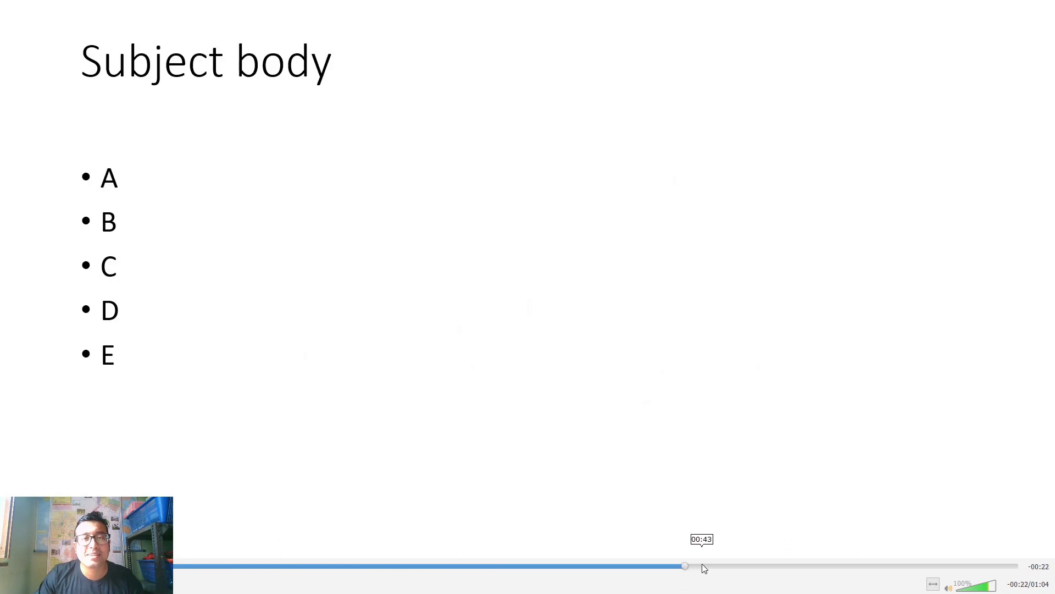
click(833, 566)
click(940, 568)
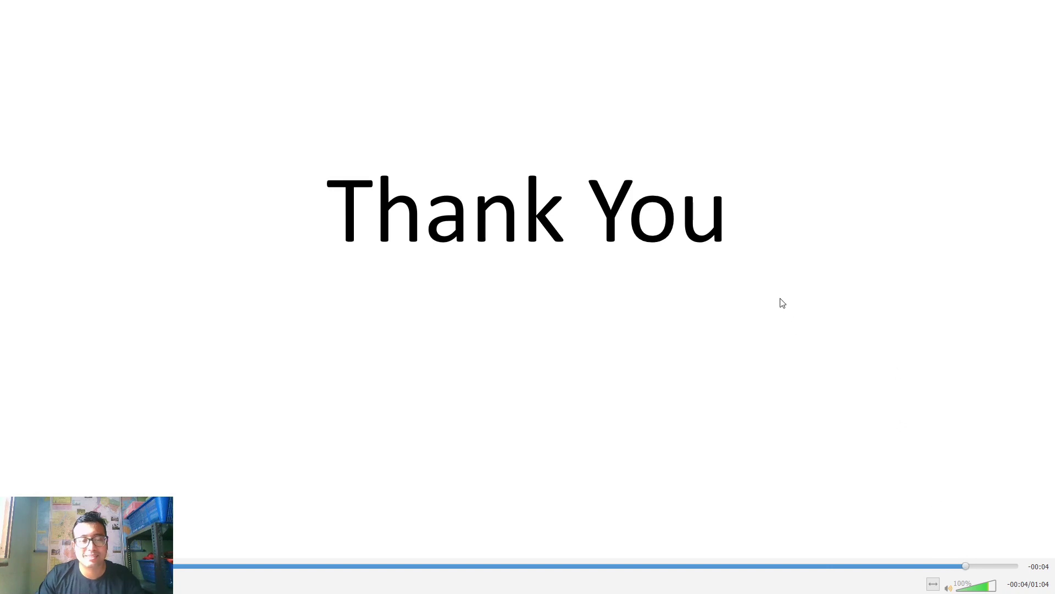
key(Escape)
click(1037, 8)
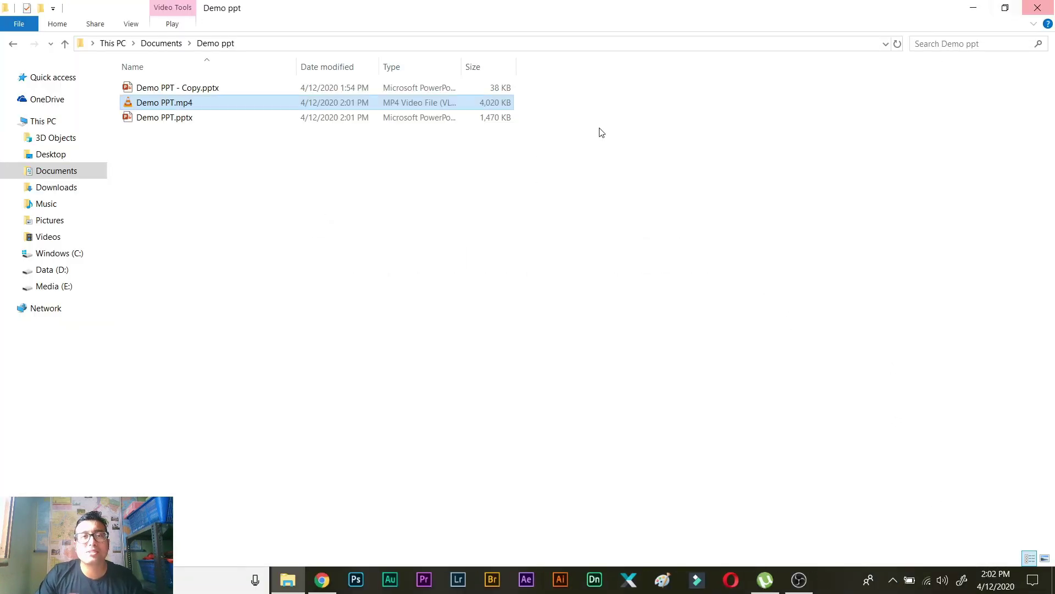